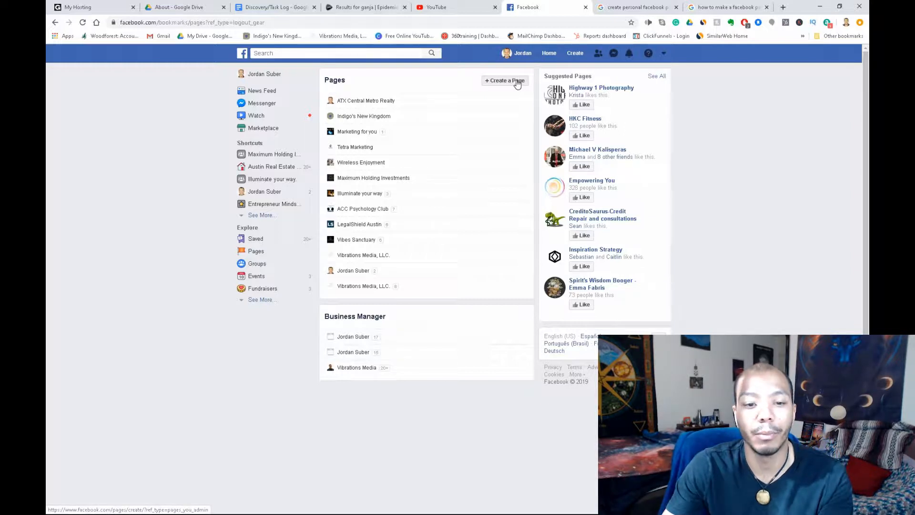
# - Start creating a new Facebook Page from the Create menu
pyautogui.click(575, 54)
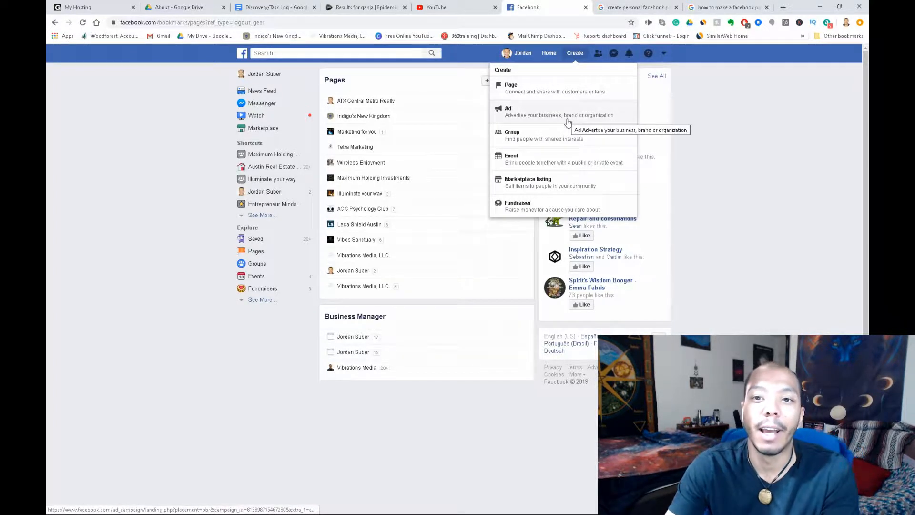
pyautogui.click(567, 90)
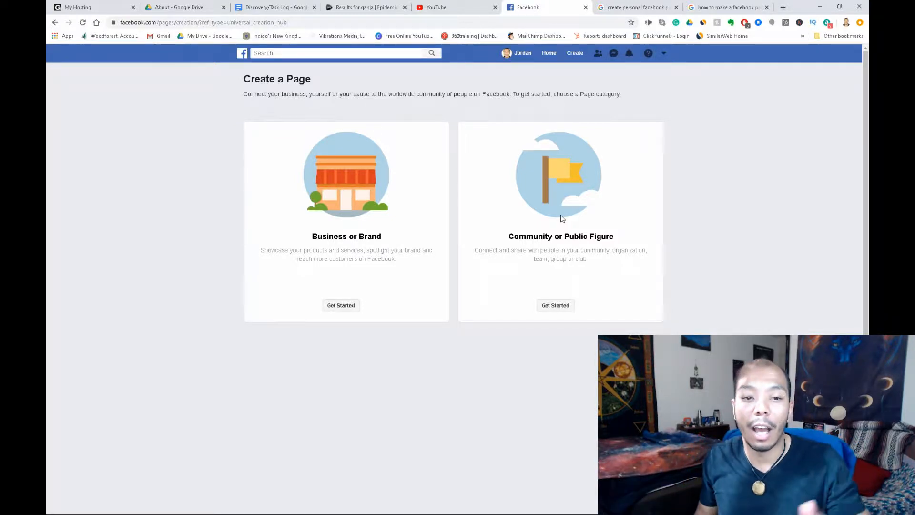
# - Set up a Community or Public Figure page named 'Teaching you Marketing' in the Education Website category
pyautogui.click(554, 306)
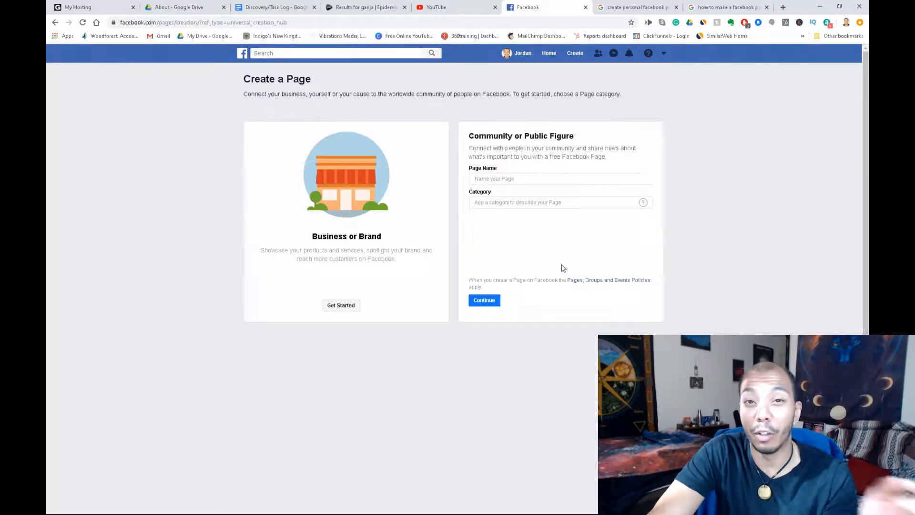
pyautogui.click(533, 178)
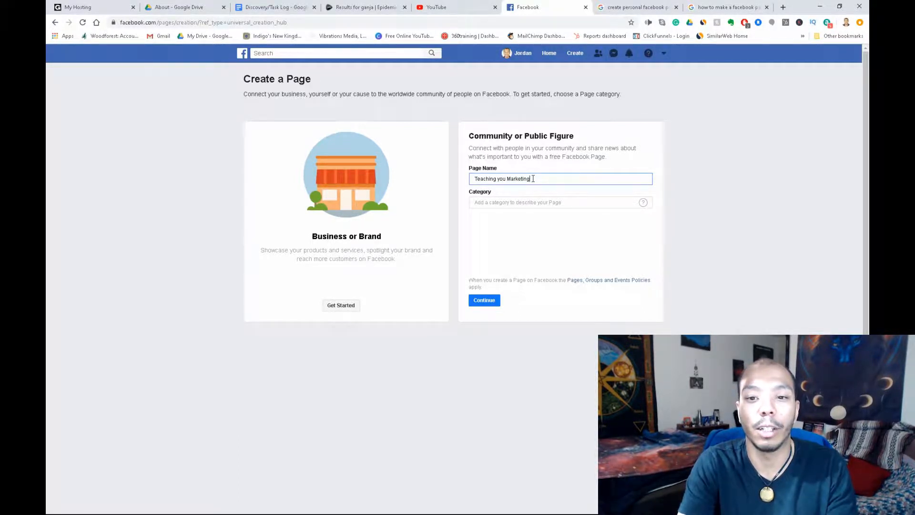
pyautogui.click(535, 205)
pyautogui.write('edu')
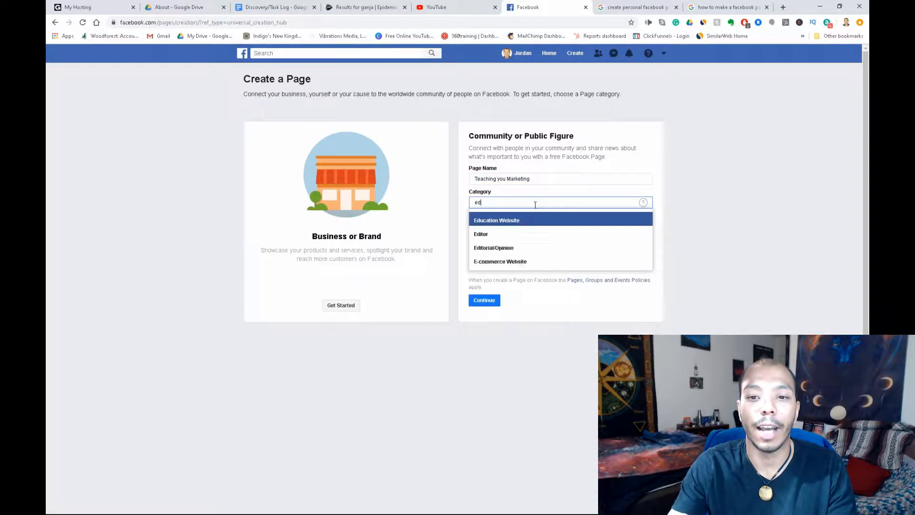
pyautogui.click(515, 220)
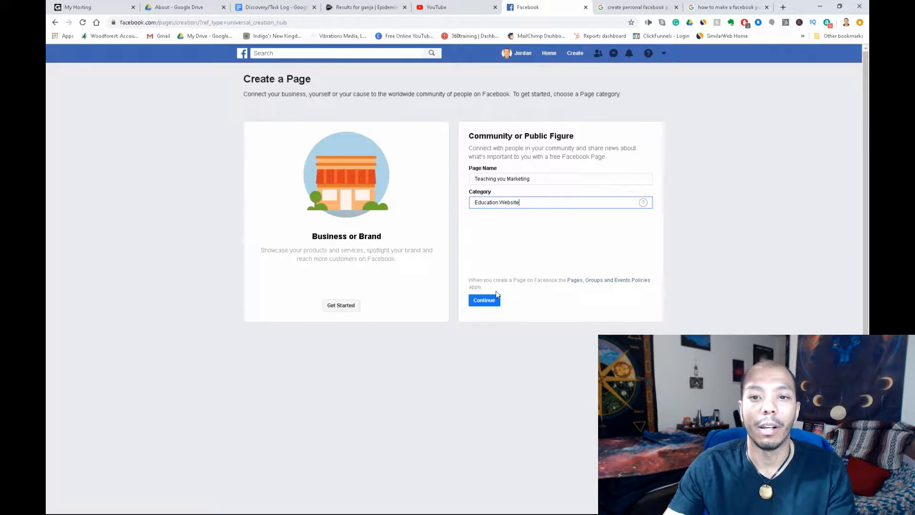
pyautogui.click(485, 300)
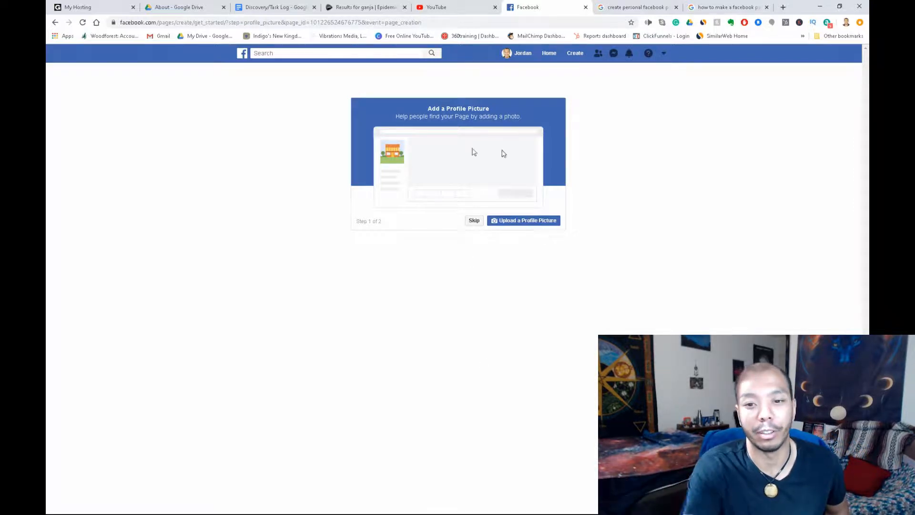
# - Upload an image as the page's profile picture
pyautogui.click(530, 222)
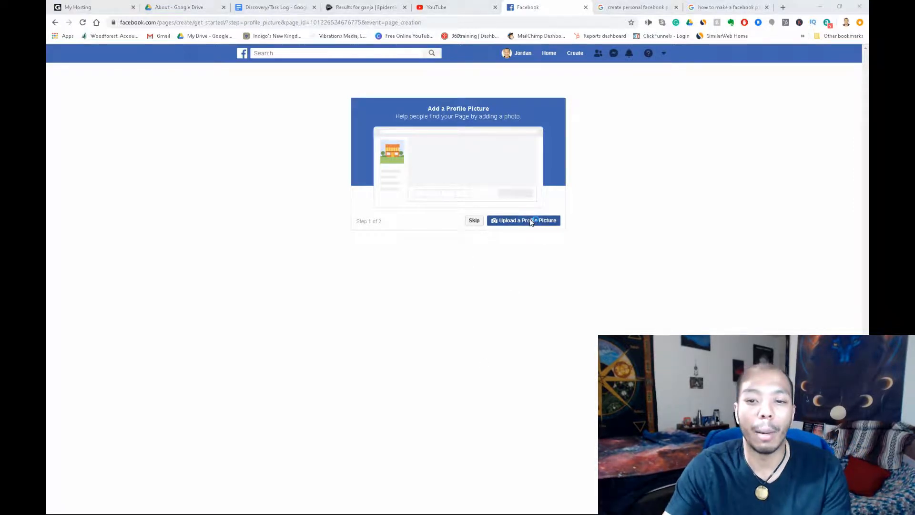
pyautogui.scroll(-3, 431, 309)
pyautogui.scroll(2, 431, 309)
pyautogui.doubleClick(469, 296)
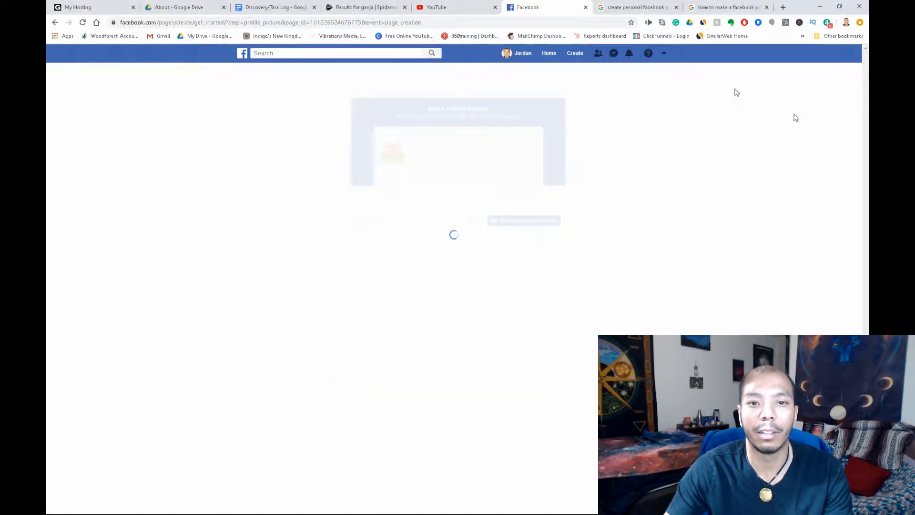
# - Upload another image as the page's cover photo
pyautogui.click(546, 223)
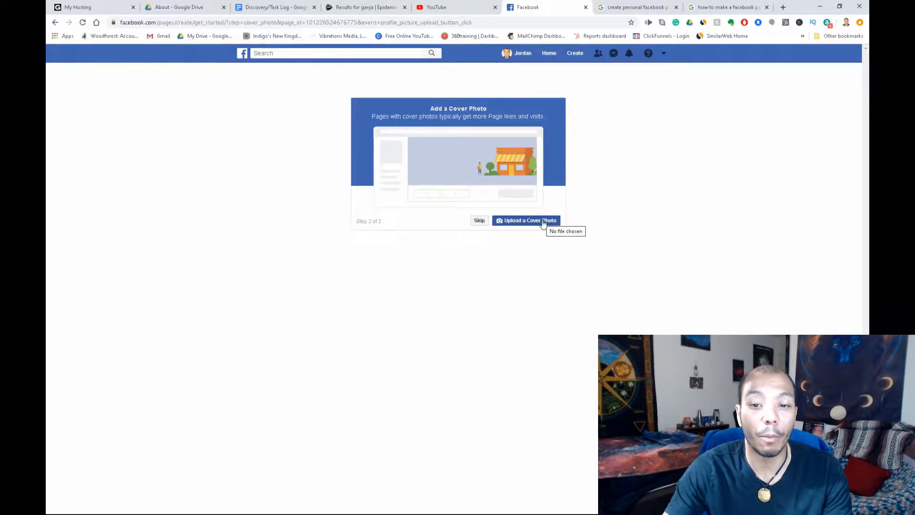
pyautogui.click(543, 222)
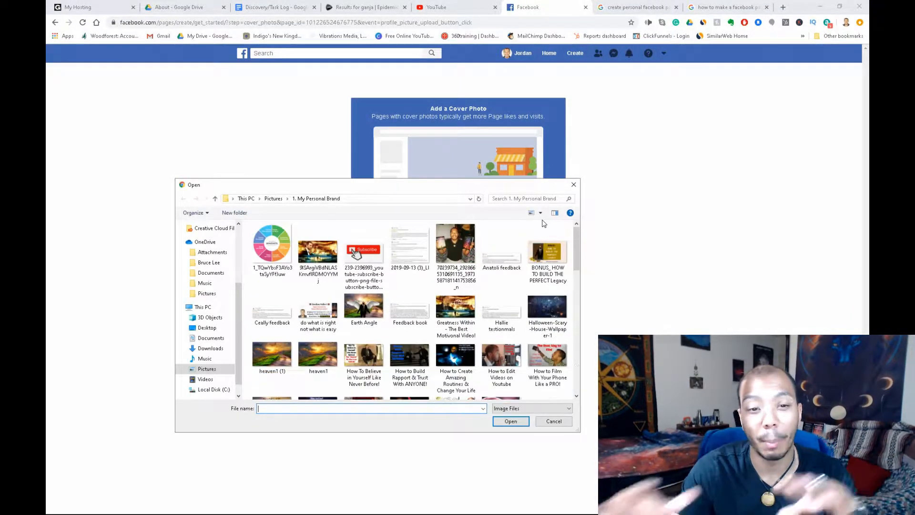
pyautogui.doubleClick(465, 301)
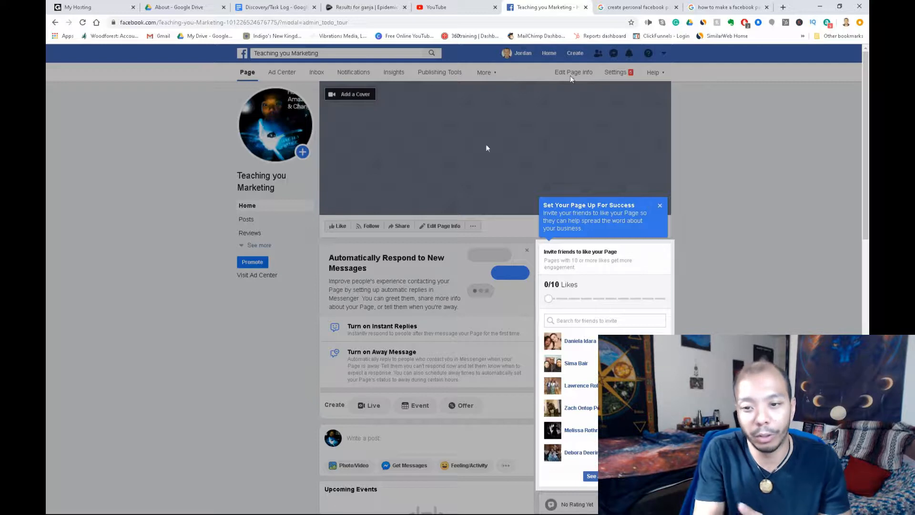
# - Dismiss the Set Your Page Up For Success tips and look over the new page's timeline
pyautogui.click(660, 205)
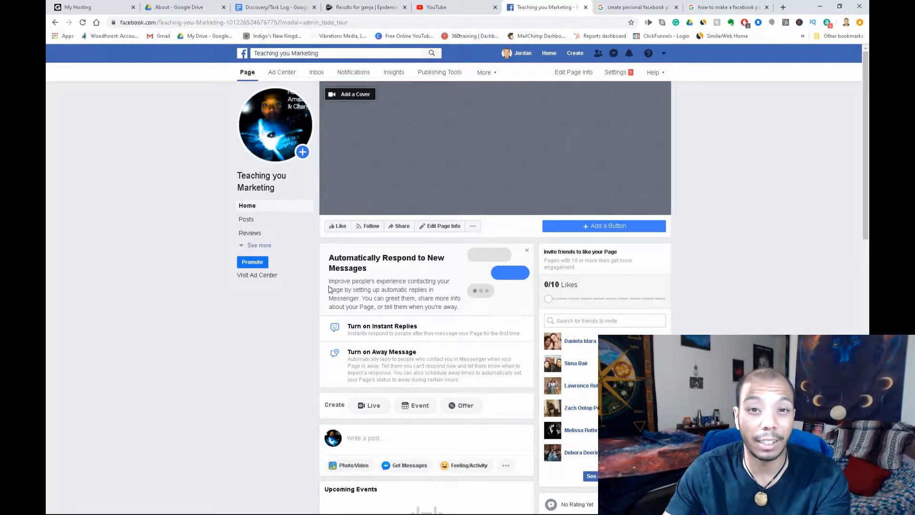
pyautogui.scroll(-10, 266, 272)
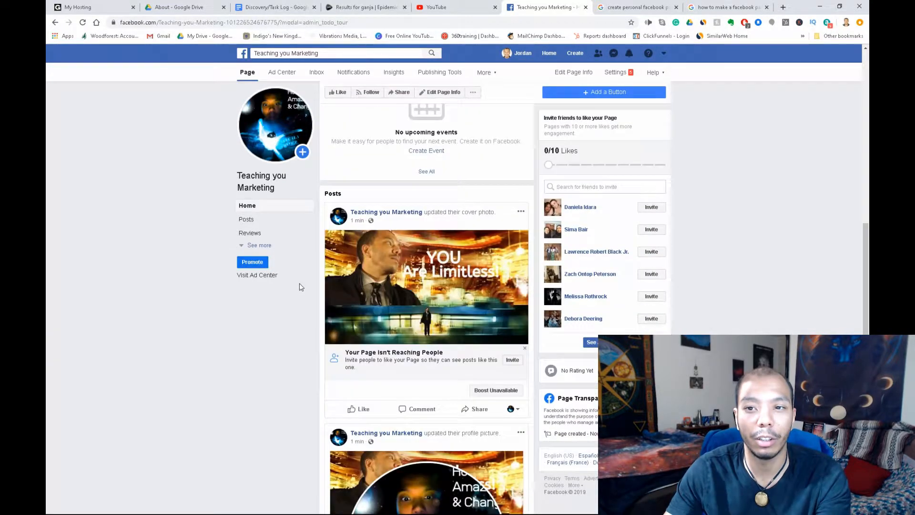
pyautogui.scroll(5, 303, 282)
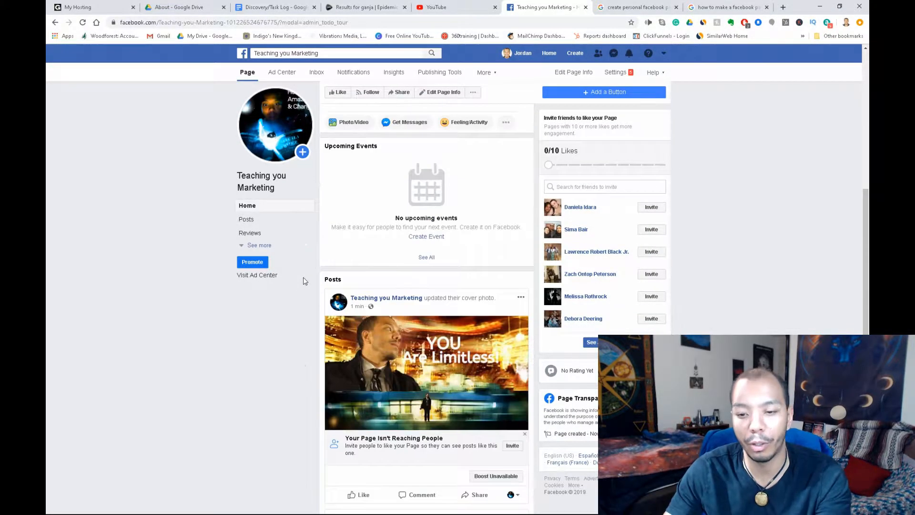
pyautogui.scroll(4, 303, 277)
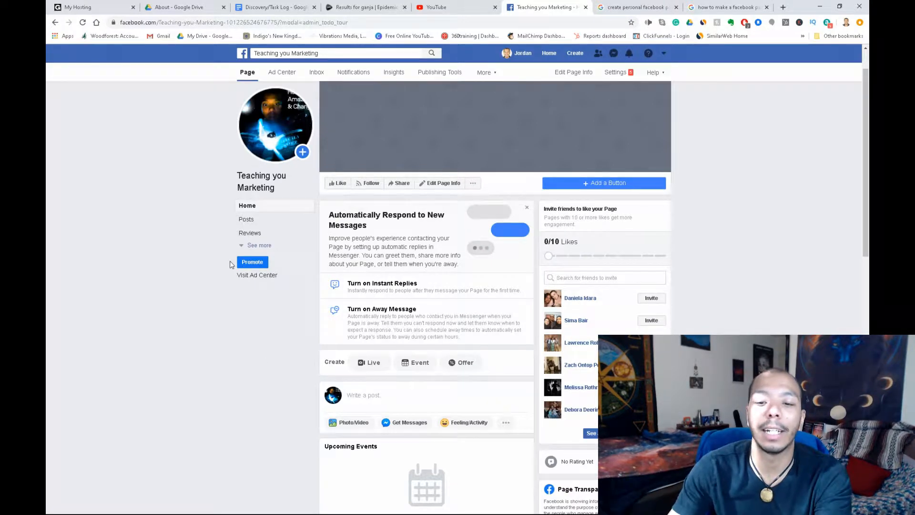
# - Add a Book Now button that sends bookings to Appointments on Facebook
pyautogui.click(609, 186)
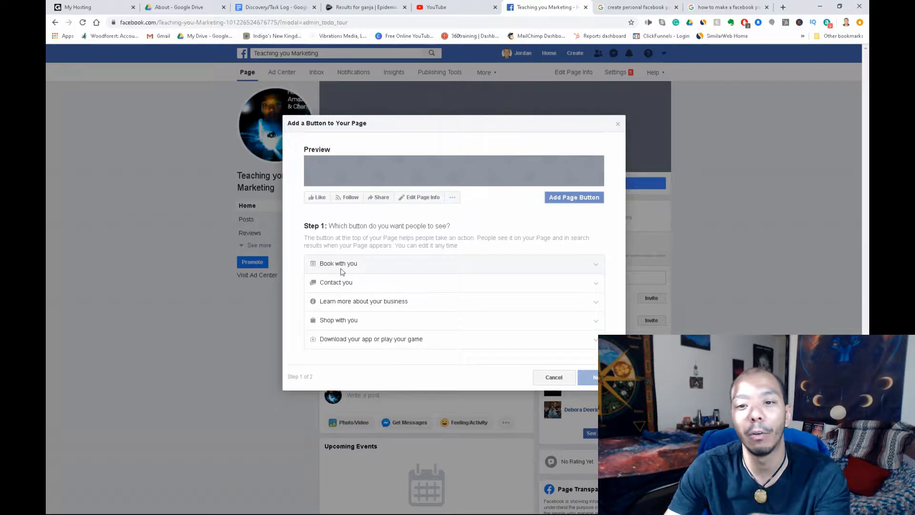
pyautogui.click(342, 270)
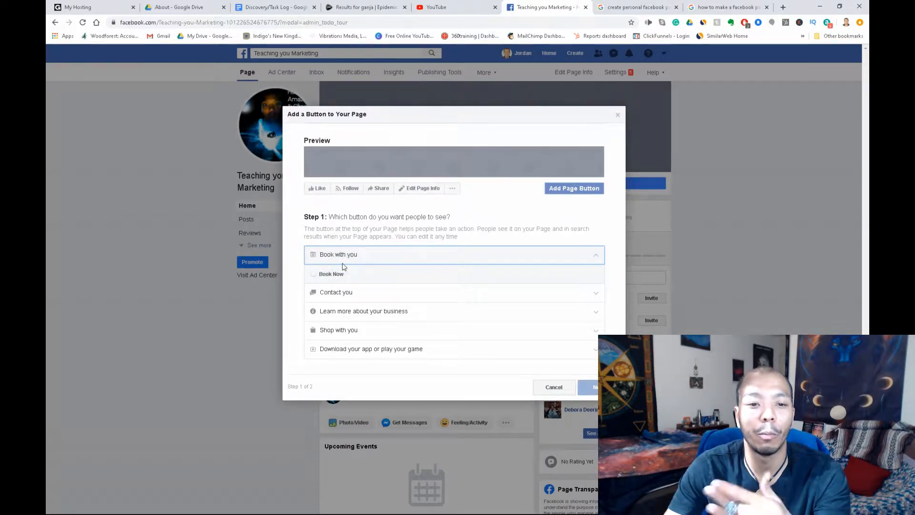
pyautogui.click(314, 274)
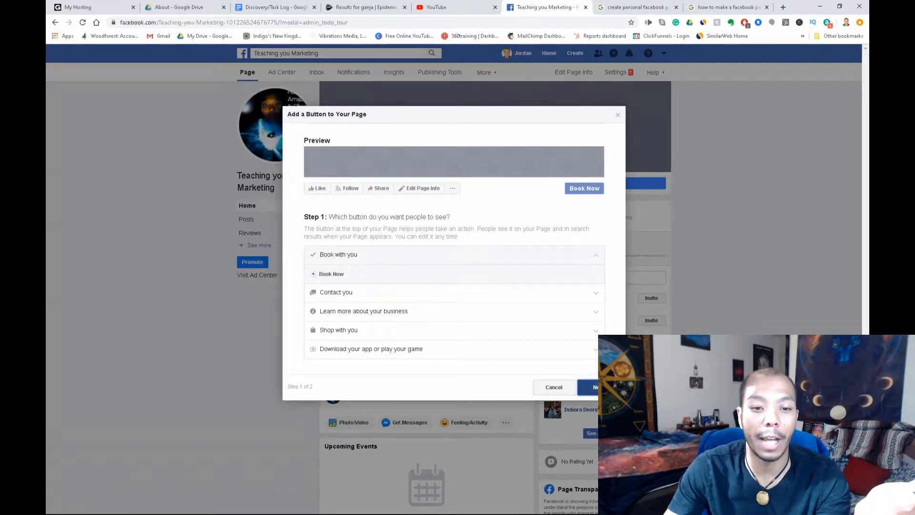
pyautogui.click(590, 386)
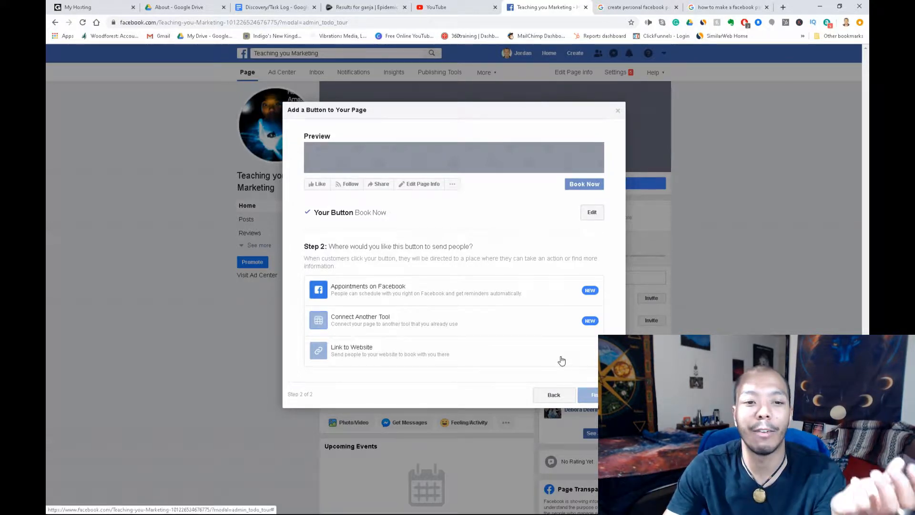
pyautogui.click(421, 289)
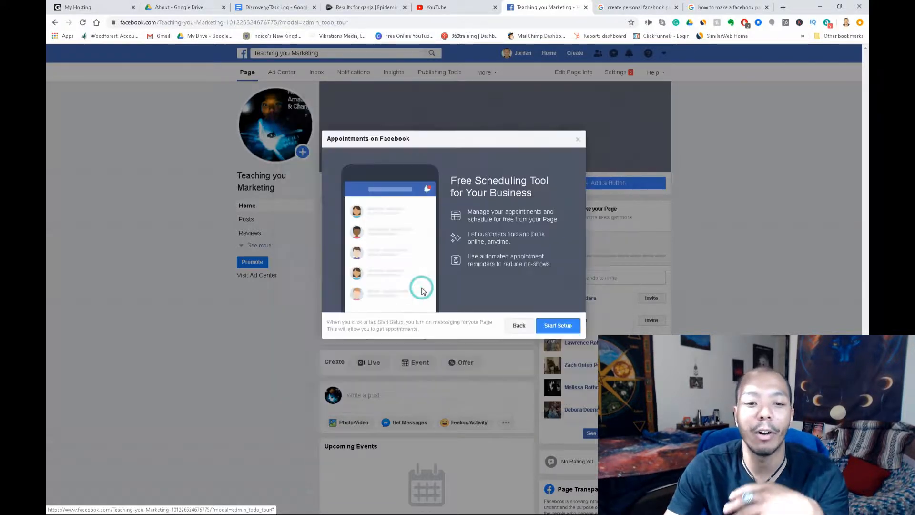
pyautogui.click(557, 325)
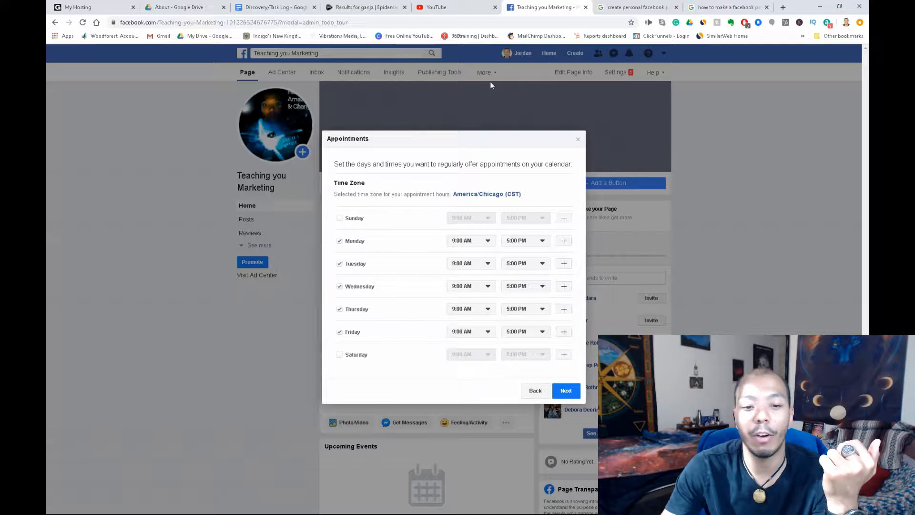
# - Accept Monday–Friday 9:00 AM–5:00 PM hours and the default confirmation preferences
pyautogui.click(569, 388)
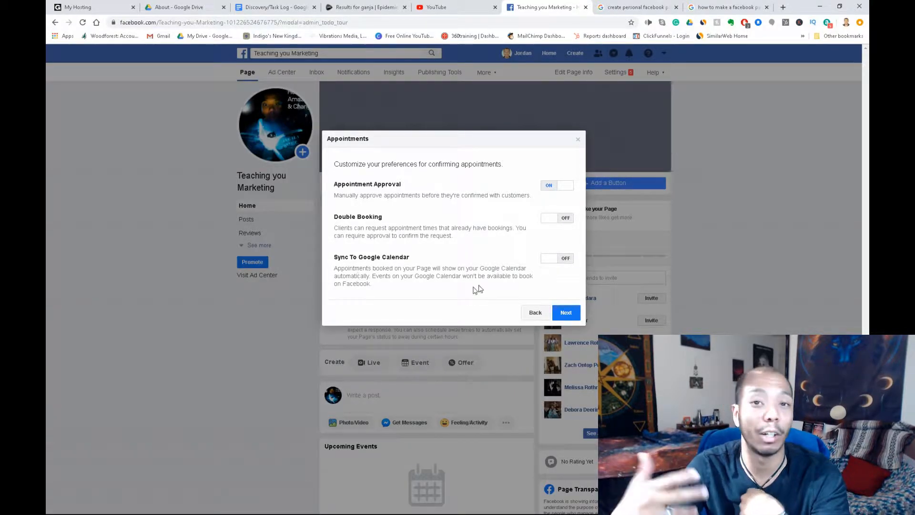
pyautogui.click(577, 315)
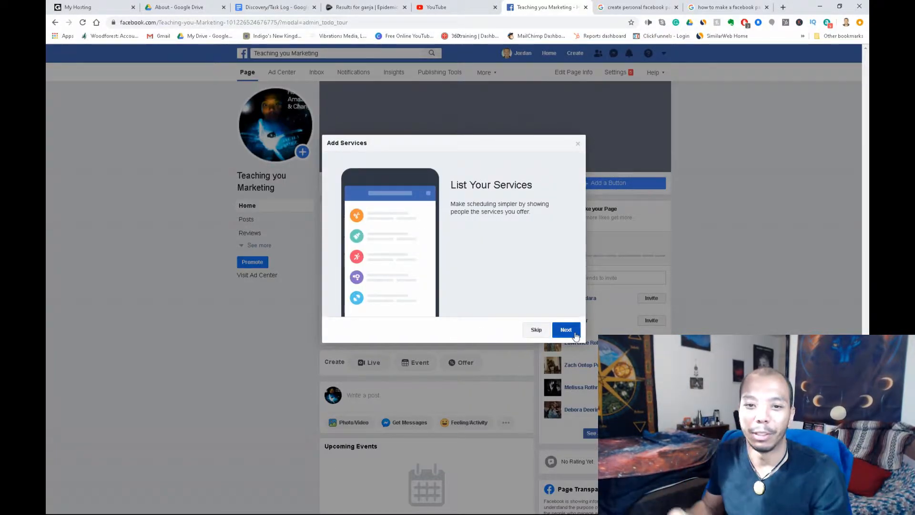
pyautogui.click(572, 330)
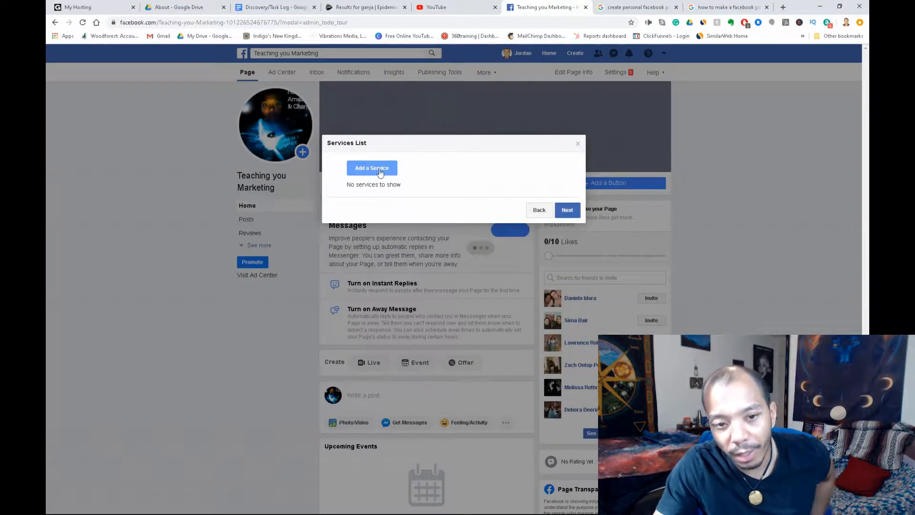
# - Save a 30-minute service 'Ad' priced 1500, described as taking people from zero to hero
pyautogui.click(379, 170)
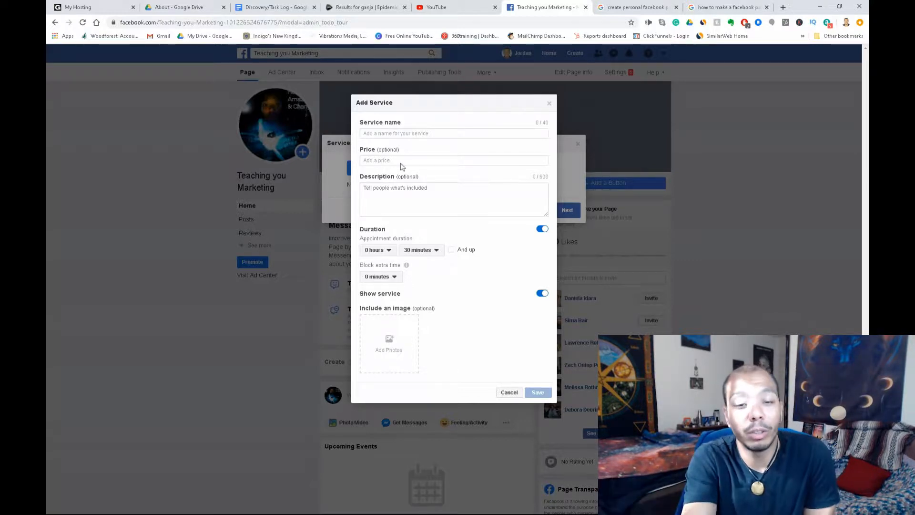
pyautogui.click(417, 134)
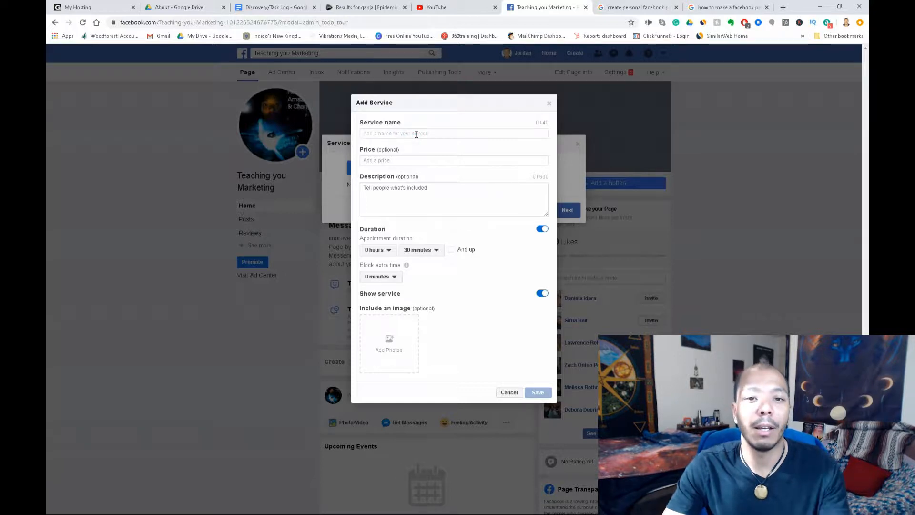
pyautogui.write('Ad')
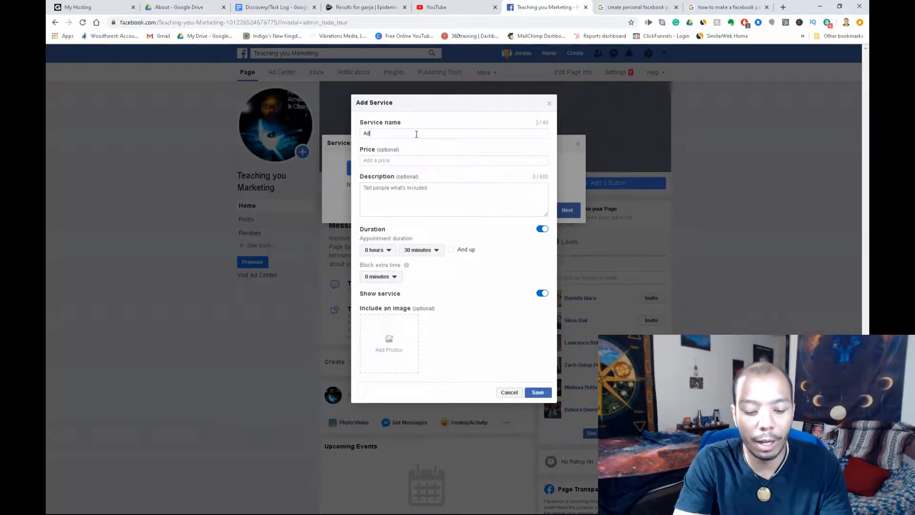
pyautogui.click(414, 160)
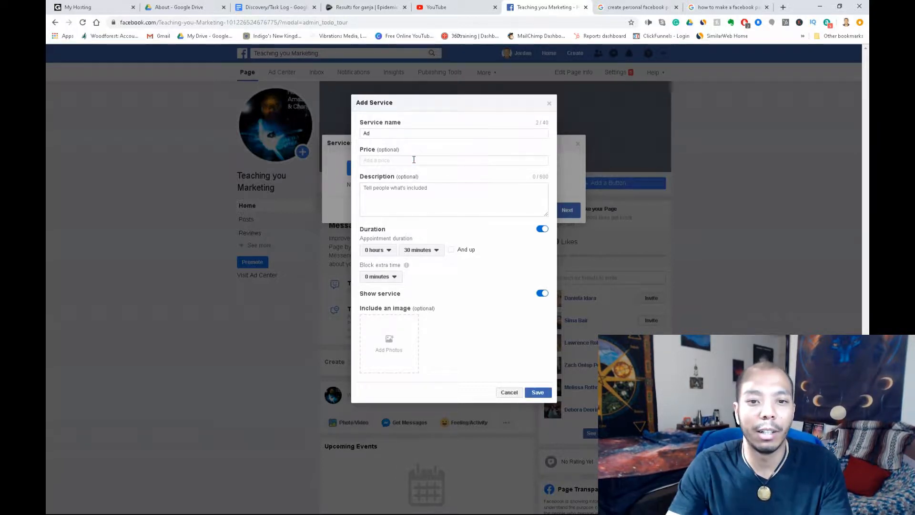
pyautogui.write('1500')
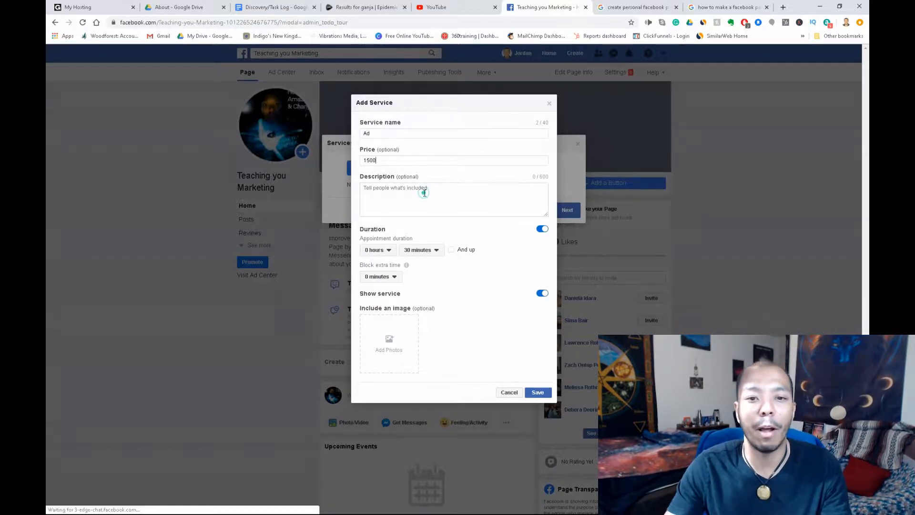
pyautogui.click(424, 192)
pyautogui.write("I'take you from zero to hero using ads")
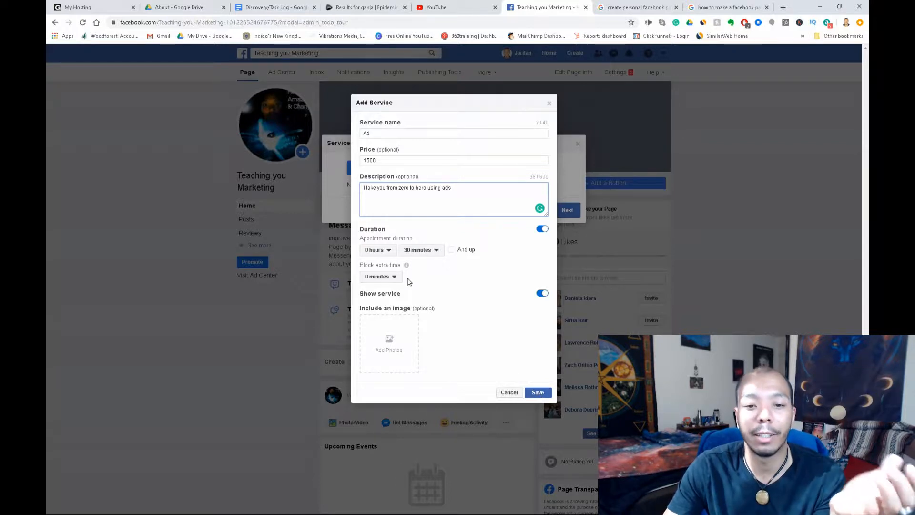
pyautogui.click(547, 395)
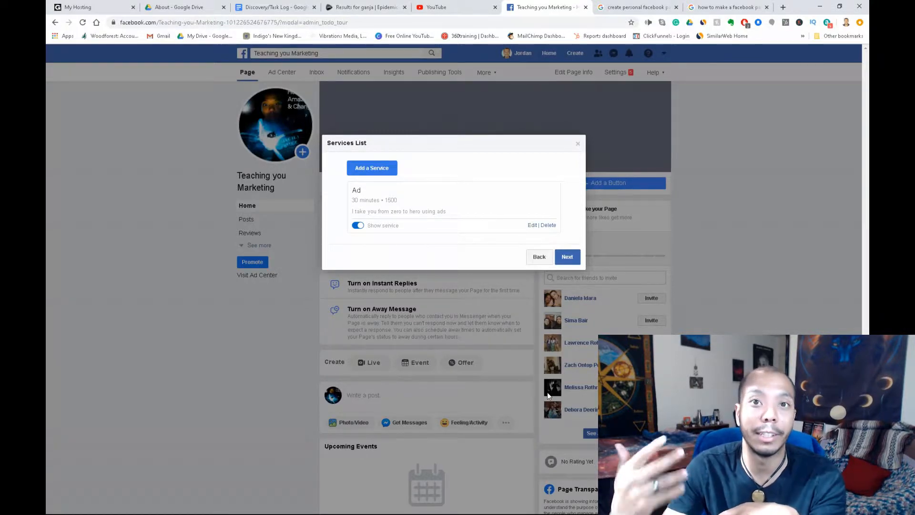
# - Finish the services list and decline the Instagram booking link
pyautogui.click(566, 258)
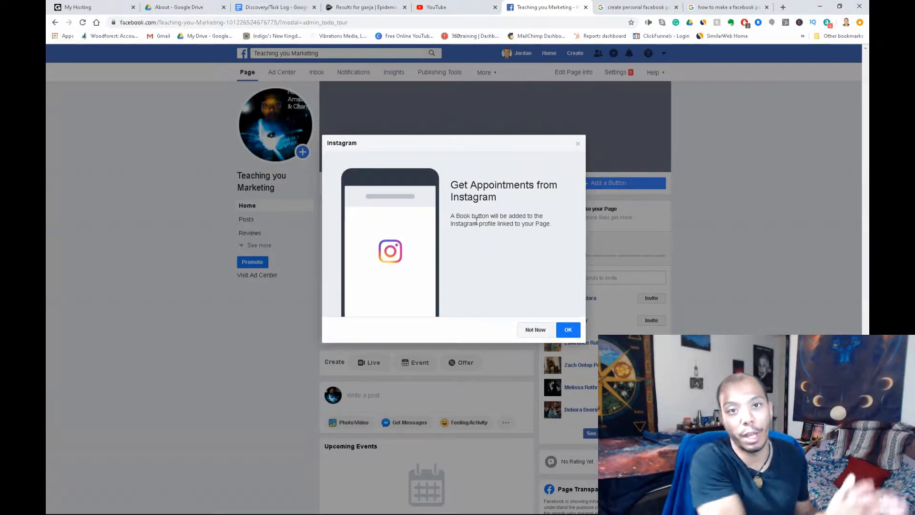
pyautogui.click(542, 330)
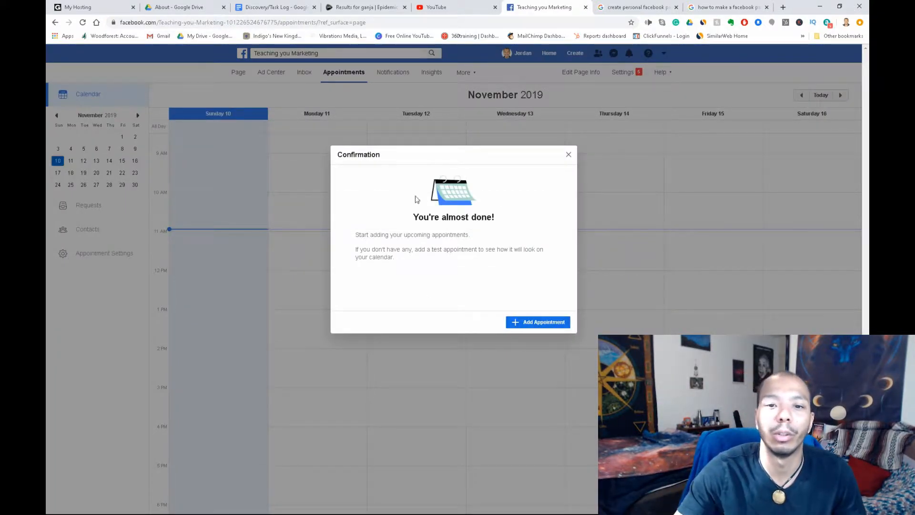
# - Dismiss the appointments confirmation, go back to the page, and skip sharing to the timeline
pyautogui.click(569, 155)
pyautogui.scroll(-5, 395, 270)
pyautogui.scroll(6, 395, 271)
pyautogui.click(238, 74)
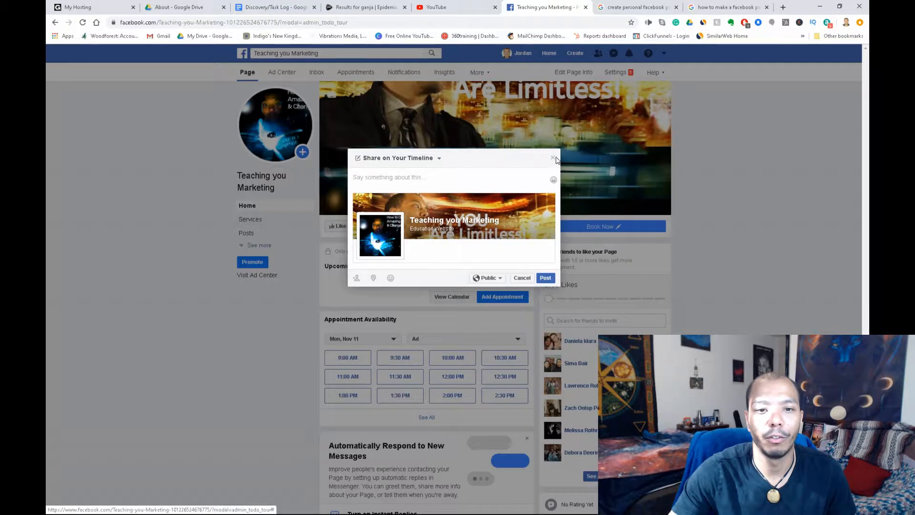
pyautogui.click(553, 157)
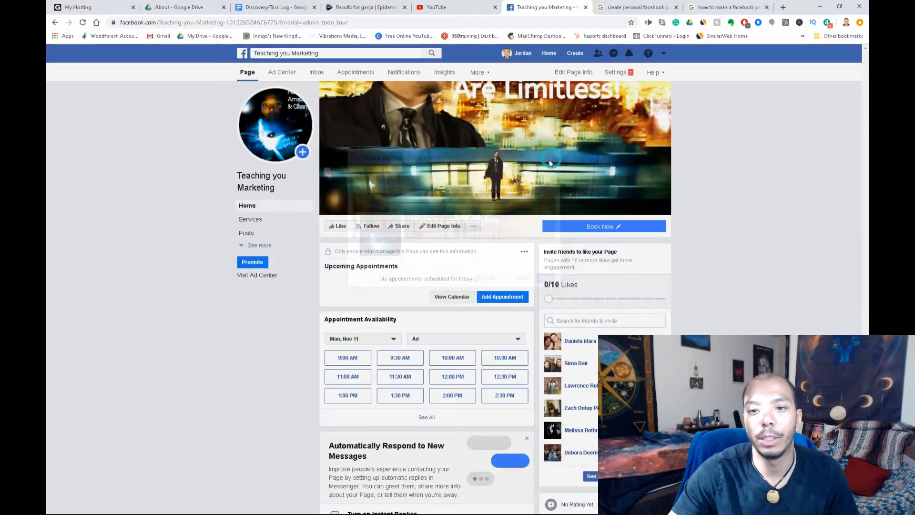
pyautogui.click(454, 228)
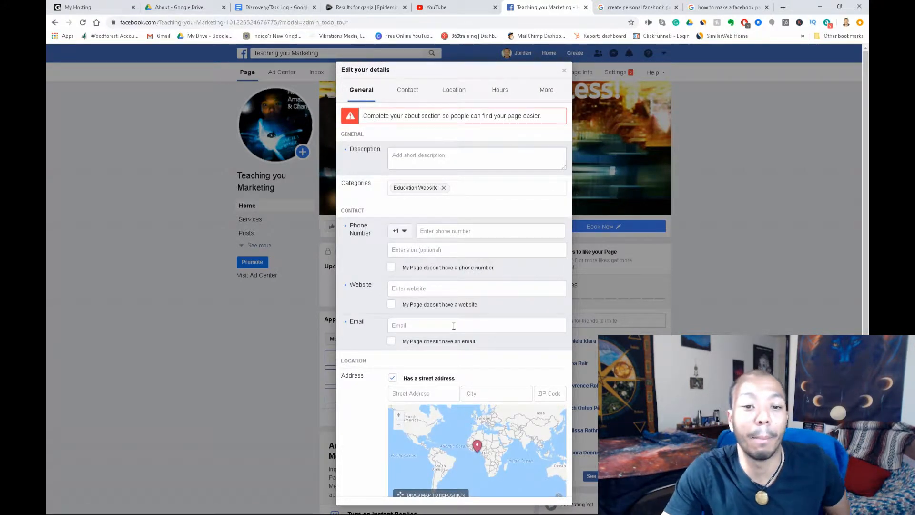
pyautogui.click(563, 167)
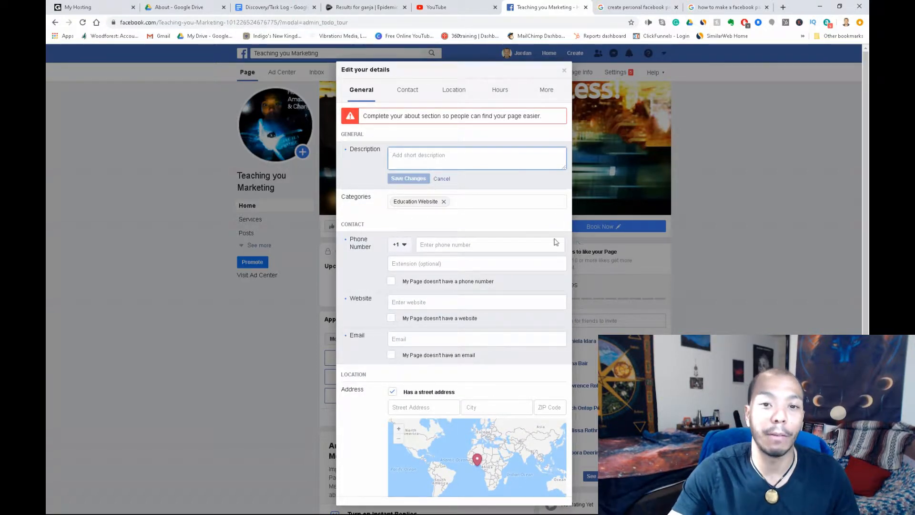
pyautogui.scroll(-1, 427, 299)
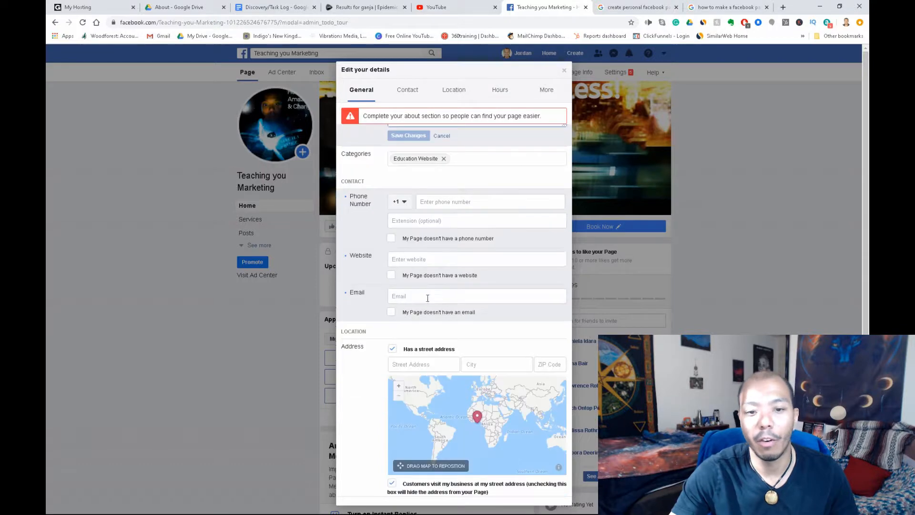
pyautogui.scroll(-4, 564, 318)
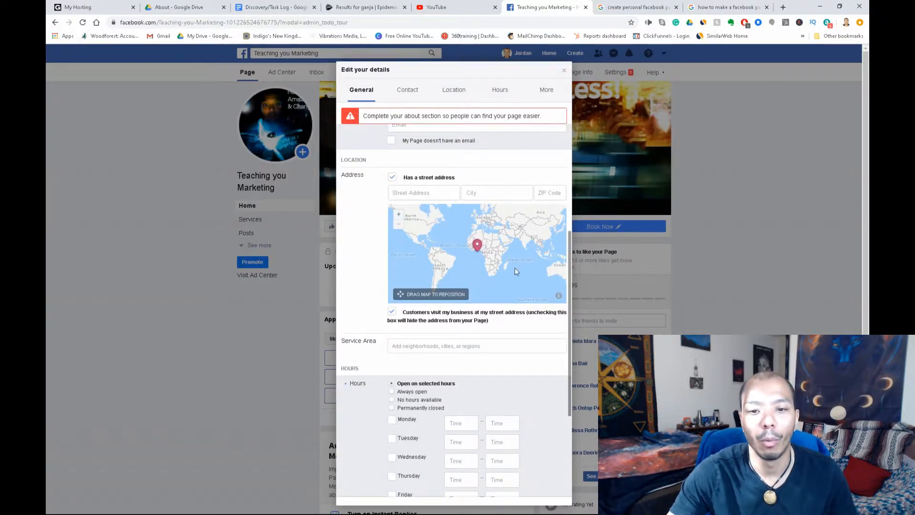
pyautogui.scroll(-3, 513, 277)
pyautogui.scroll(-1, 529, 297)
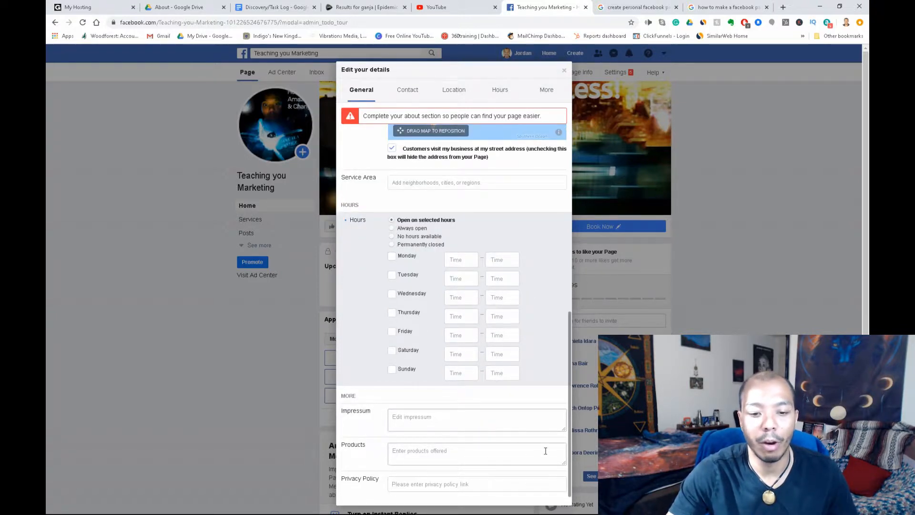
pyautogui.scroll(6, 545, 451)
pyautogui.click(407, 89)
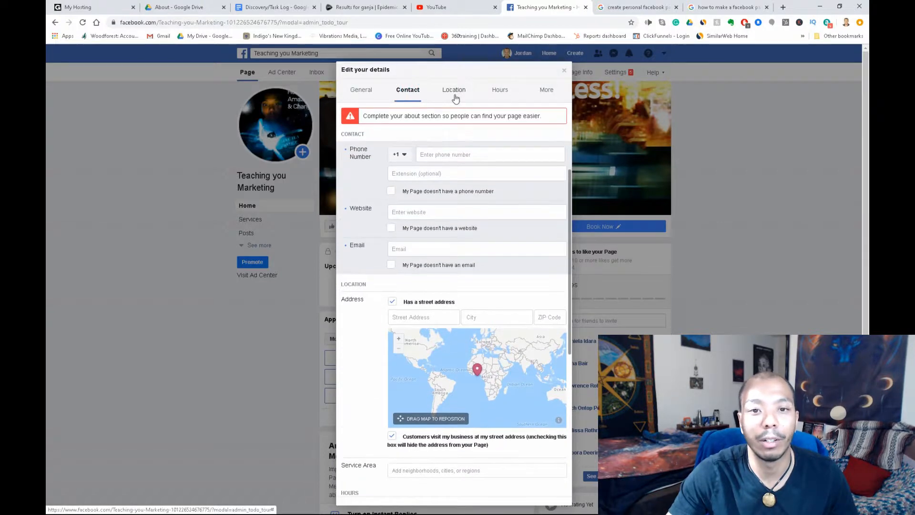
pyautogui.click(455, 95)
pyautogui.click(498, 93)
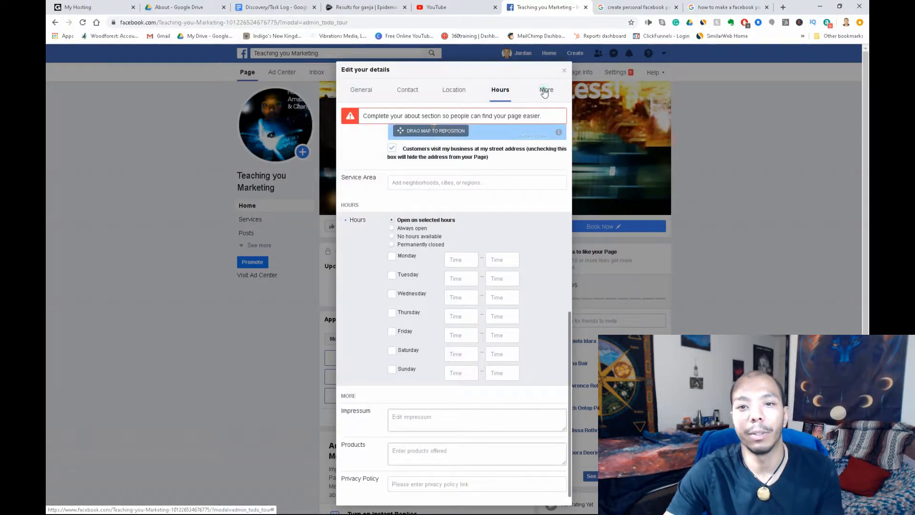
pyautogui.click(546, 91)
pyautogui.click(564, 72)
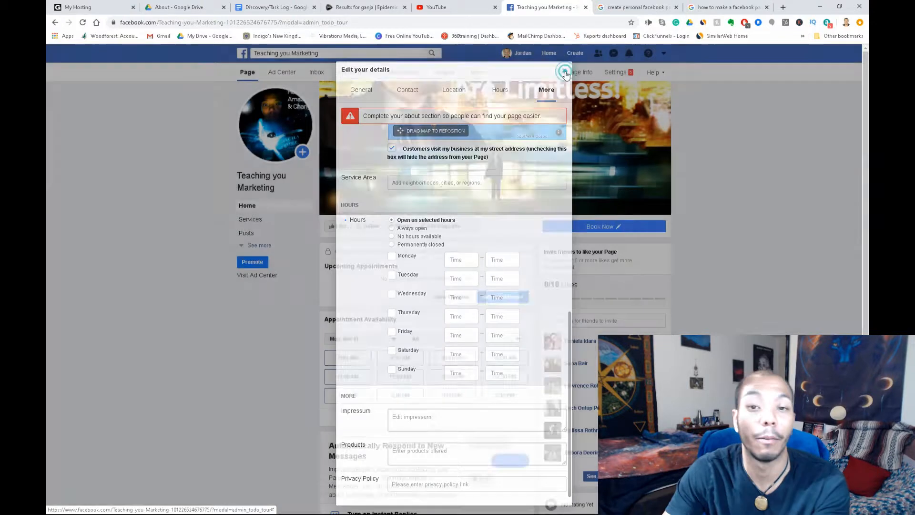
# - Expand the page's section menu, check the Book Now button options, and go to About
pyautogui.click(255, 245)
pyautogui.click(610, 228)
pyautogui.moveTo(580, 231)
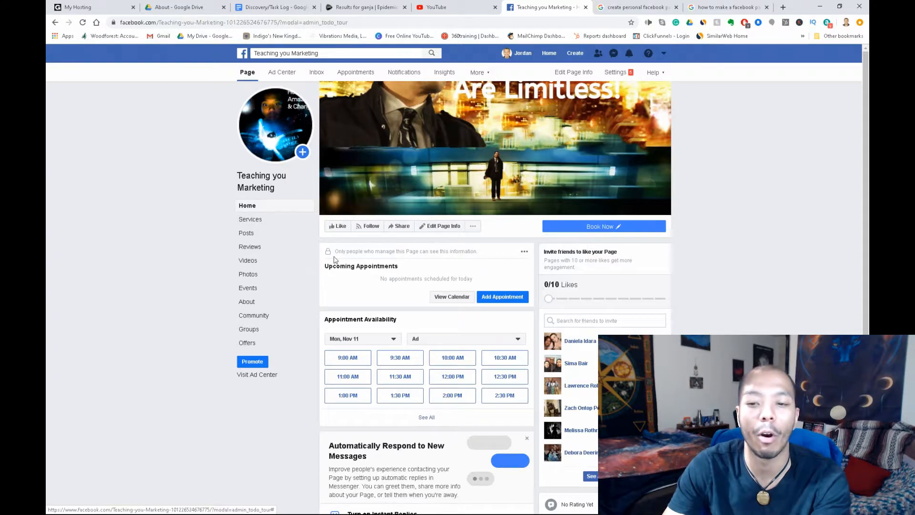
pyautogui.click(243, 303)
# - Review the About tab's details, opening the page description editor and cancelling without saving
pyautogui.scroll(-3, 410, 281)
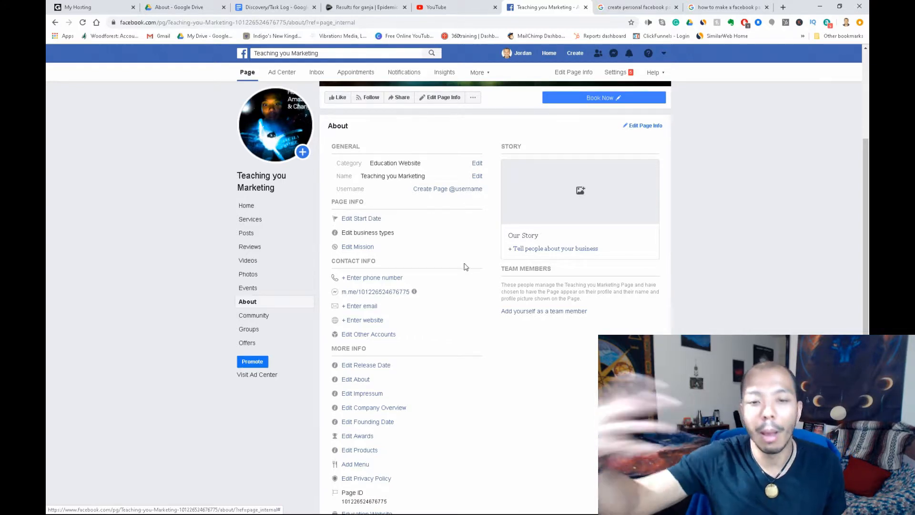
pyautogui.scroll(-2, 581, 190)
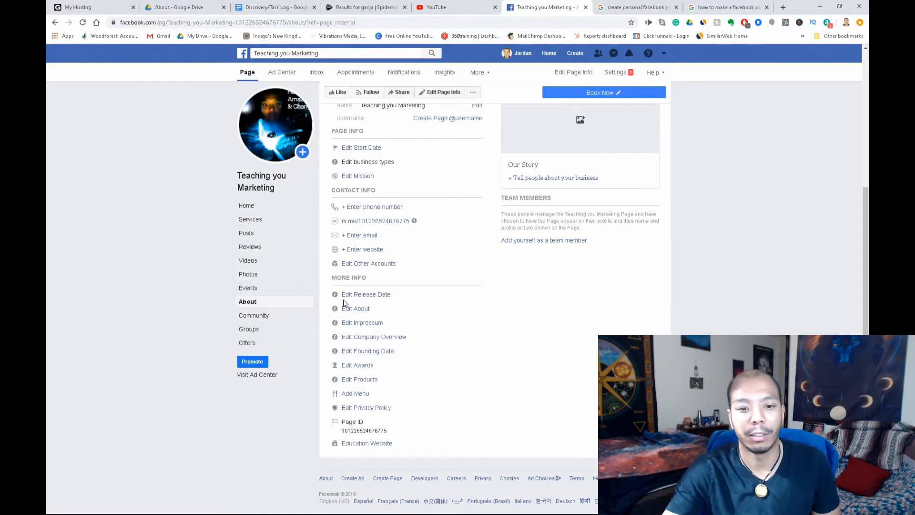
pyautogui.click(355, 309)
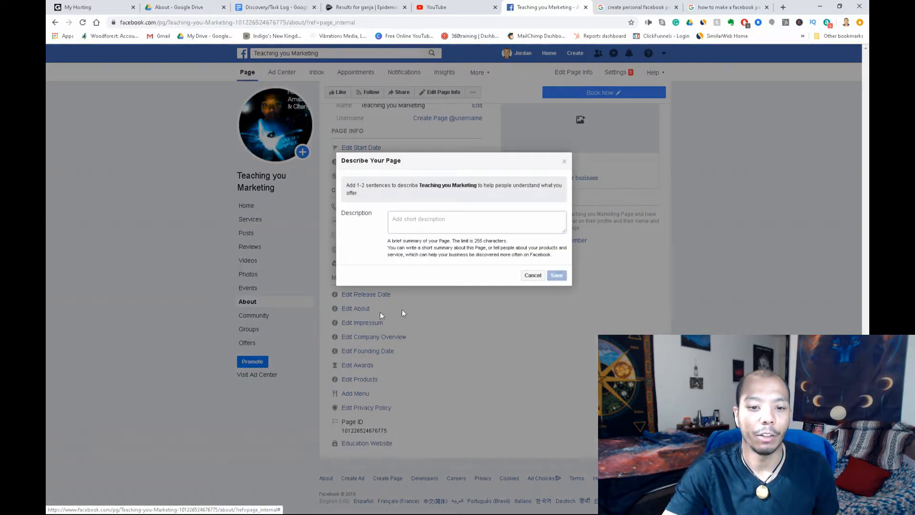
pyautogui.click(432, 218)
pyautogui.write('g')
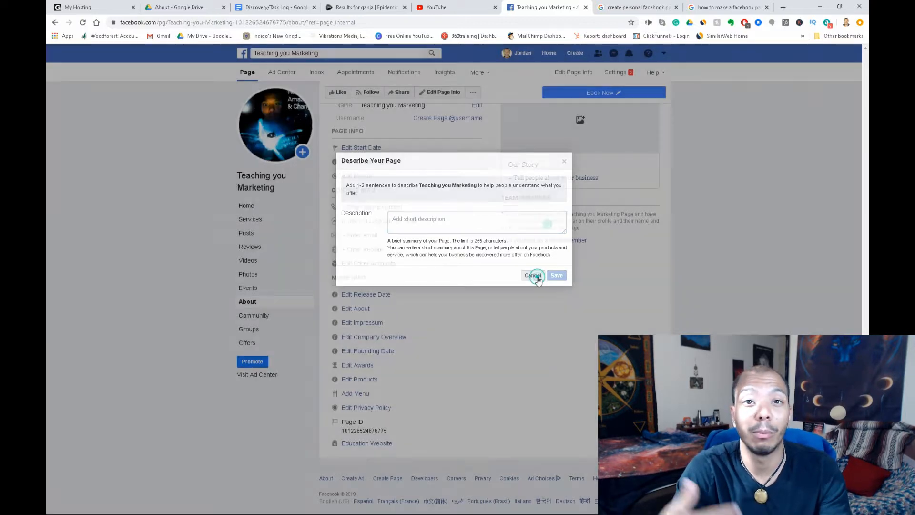
pyautogui.click(532, 276)
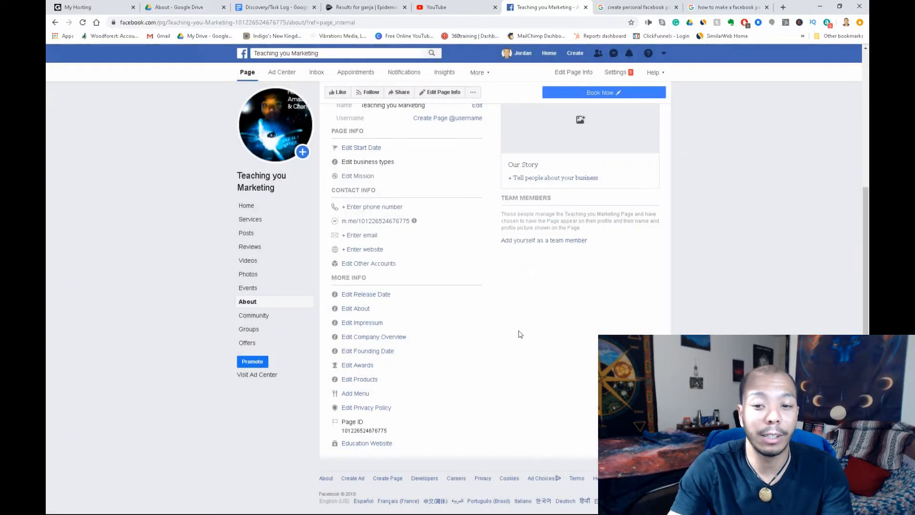
pyautogui.scroll(3, 590, 272)
pyautogui.scroll(-3, 329, 505)
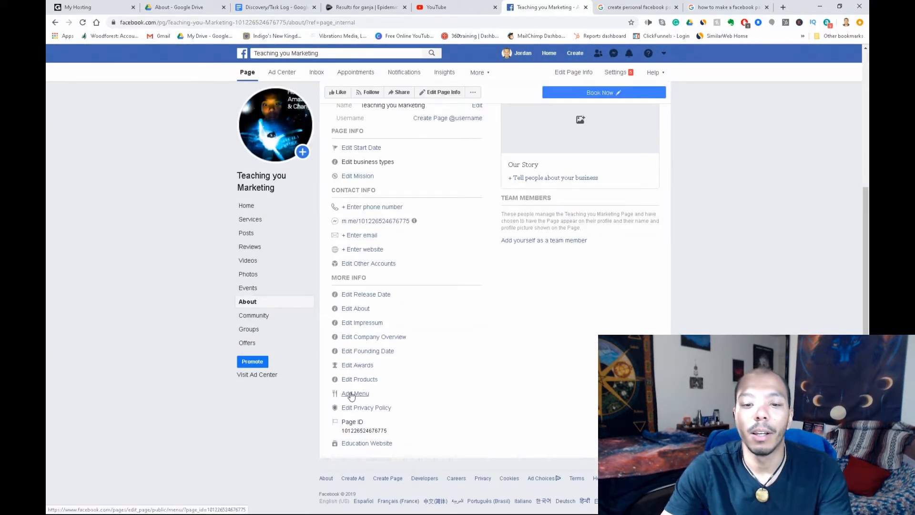
pyautogui.scroll(3, 353, 396)
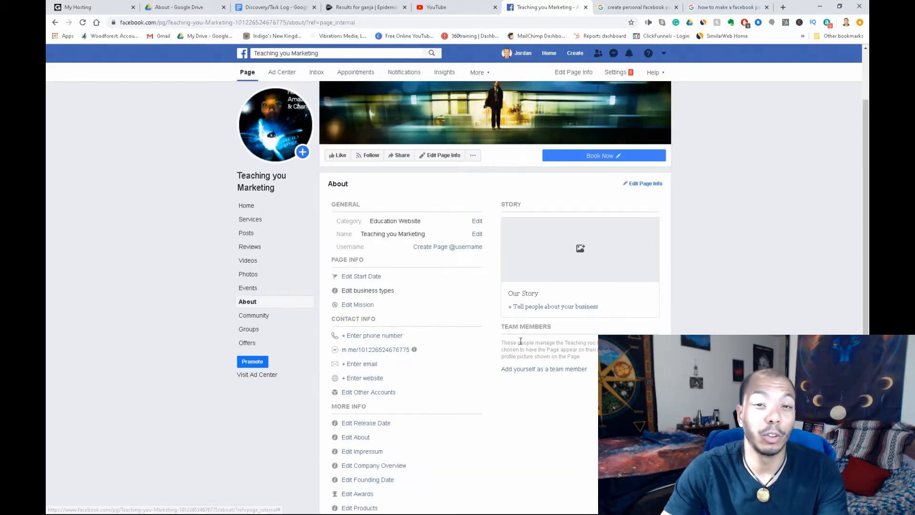
# - Open the Our Story editor and delete the empty story draft, leaving the story unwritten
pyautogui.click(550, 307)
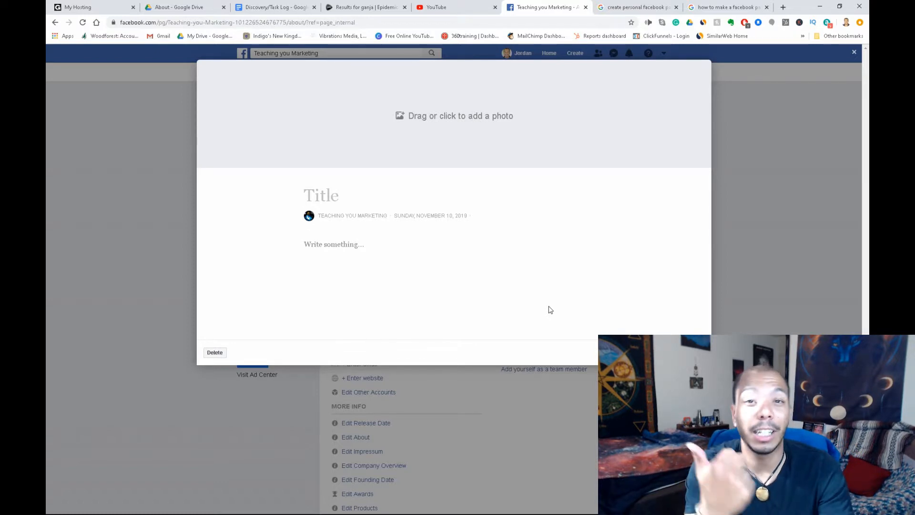
pyautogui.click(214, 352)
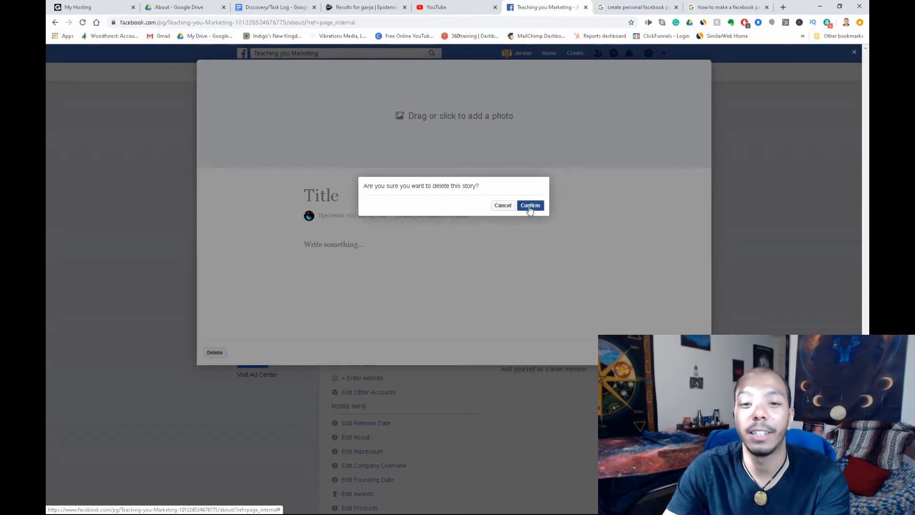
pyautogui.click(530, 206)
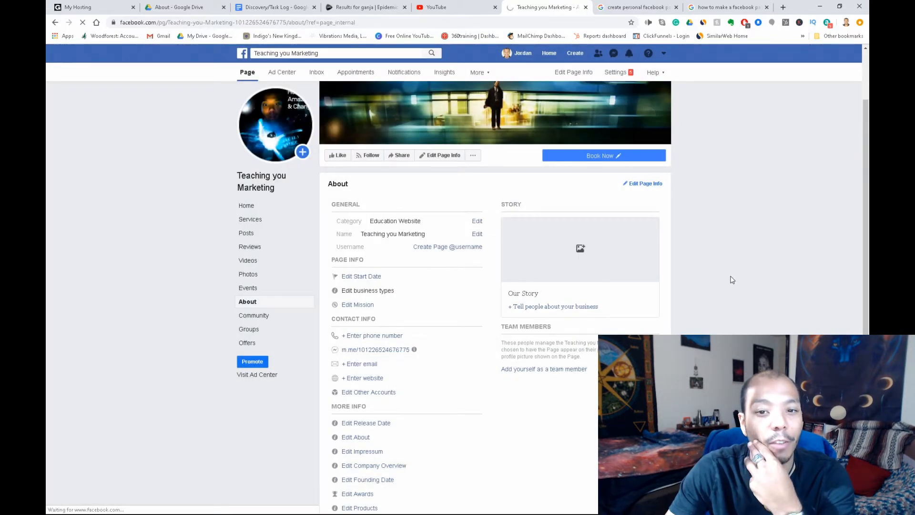